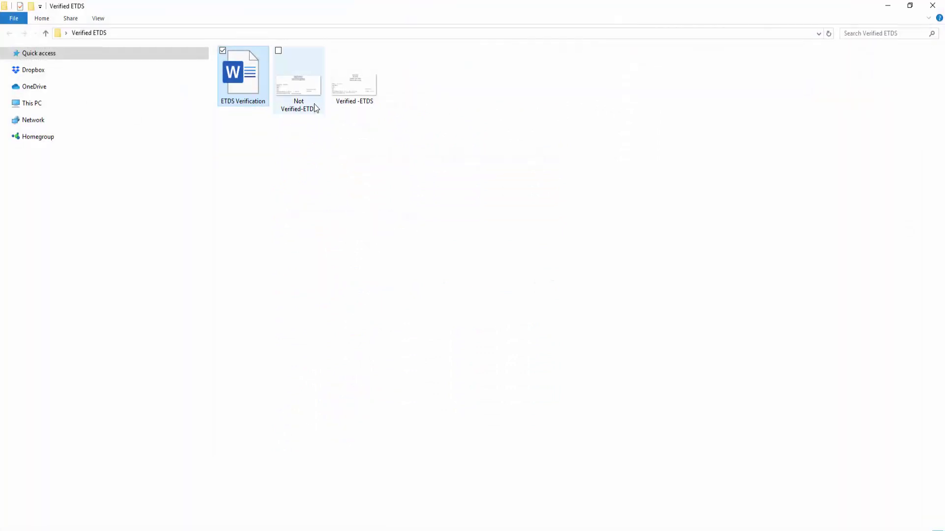
Step: View the Not Verified-ETDS form image, then close the image viewer
double_click(315, 107)
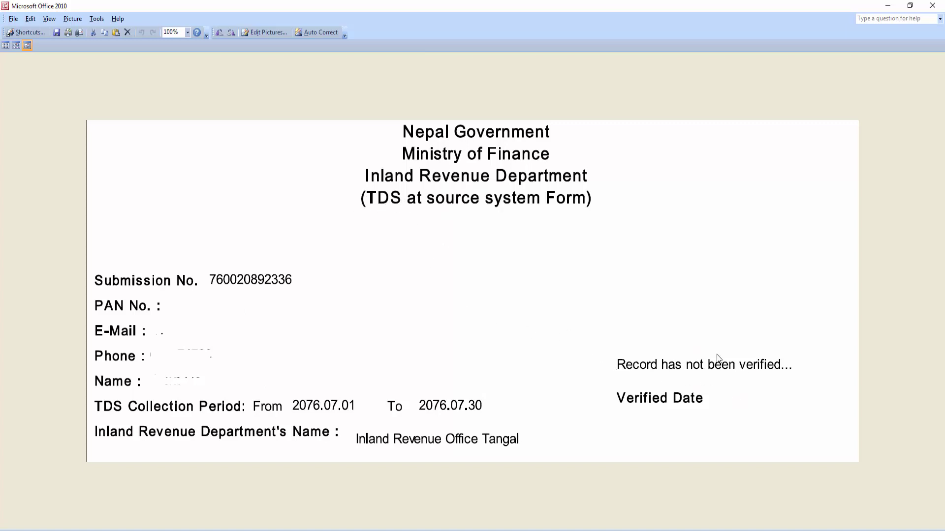
scroll(718, 360, "down", 1)
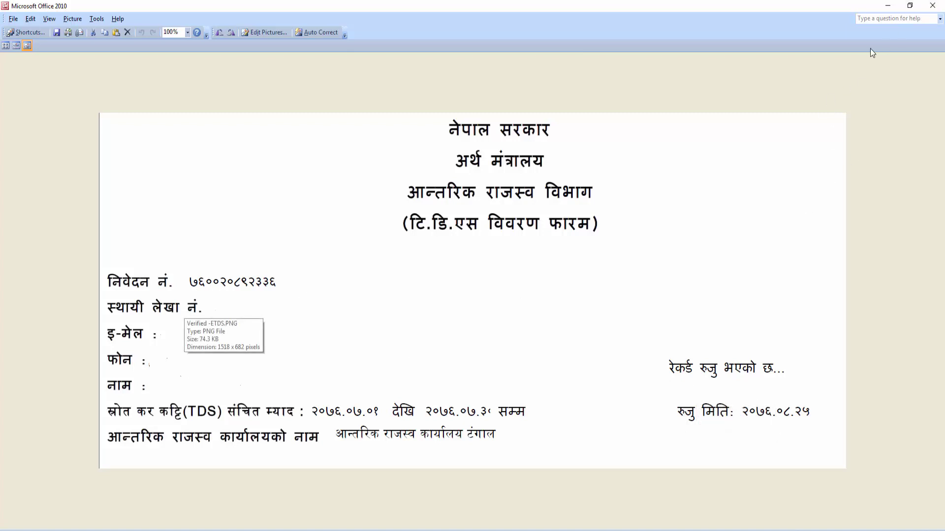
left_click(932, 5)
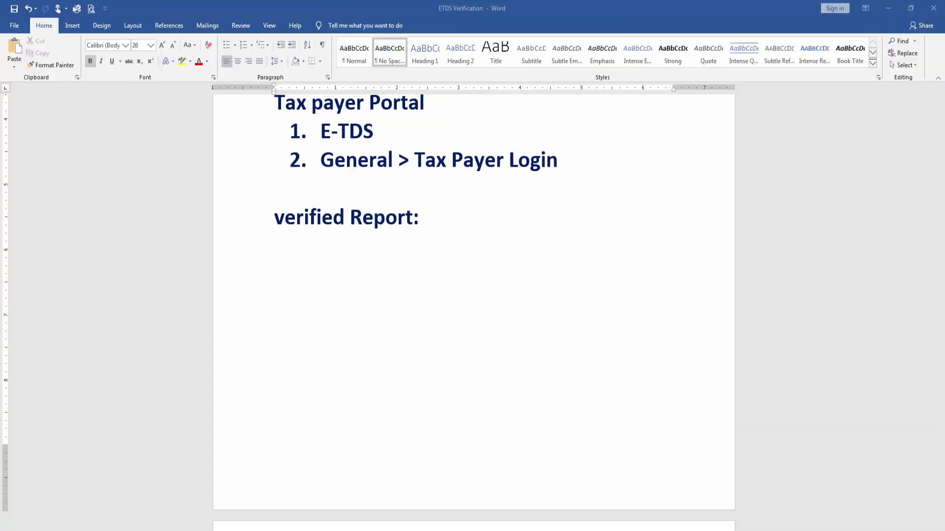
Step: Select the submission number in the Word notes
scroll(484, 258, "up", 5)
scroll(484, 261, "up", 1)
double_click(435, 206)
key("ctrl+c")
Step: Switch over to Firefox and focus its address bar
scroll(446, 310, "up", 3)
scroll(445, 313, "up", 2)
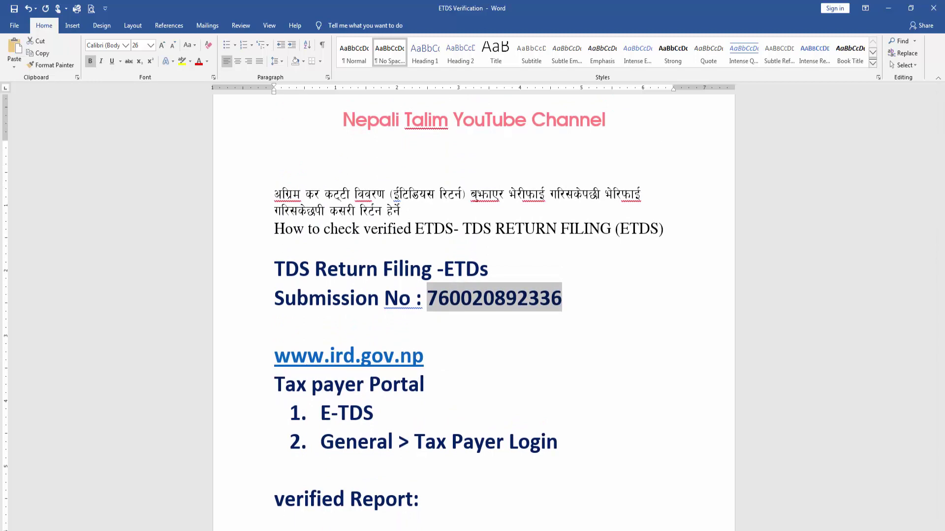
key("alt+Tab")
left_click(245, 43)
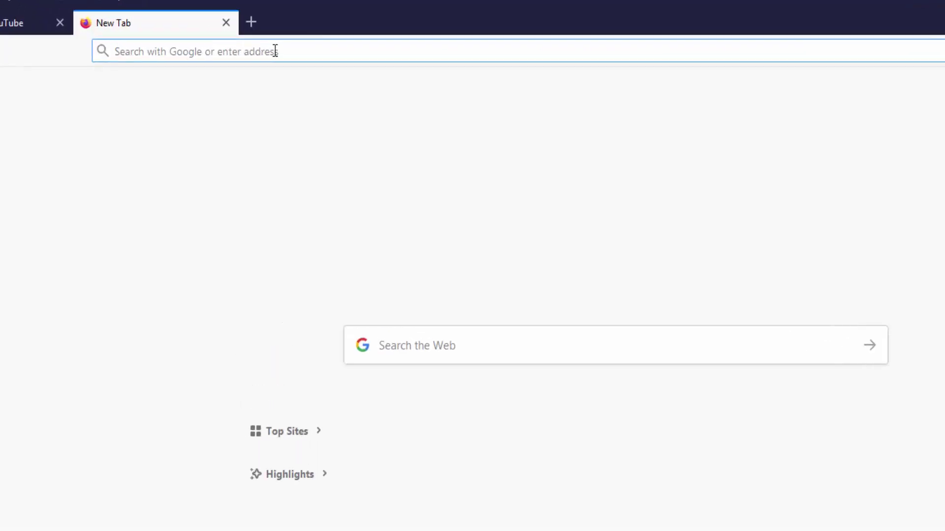
Step: Load ird.gov.np by entering IRD and open its Taxpayer Portal
type("IRD")
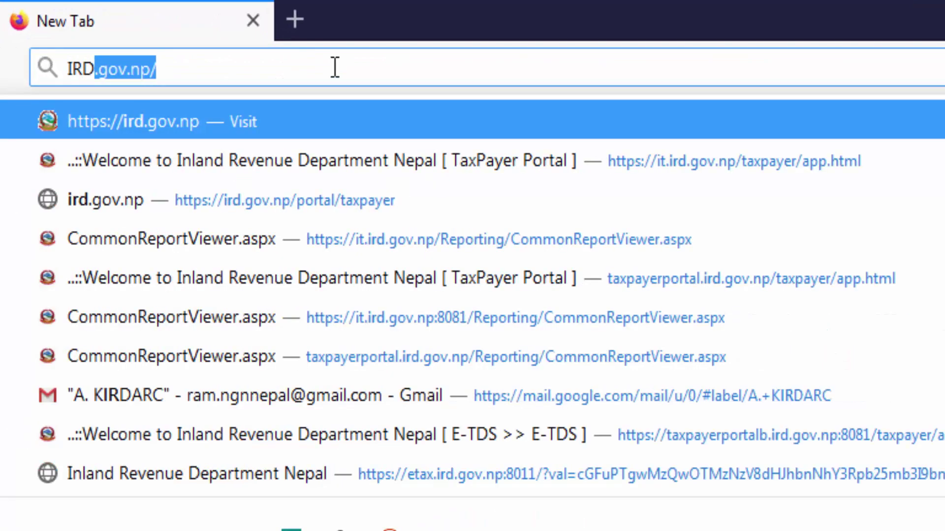
key("Return")
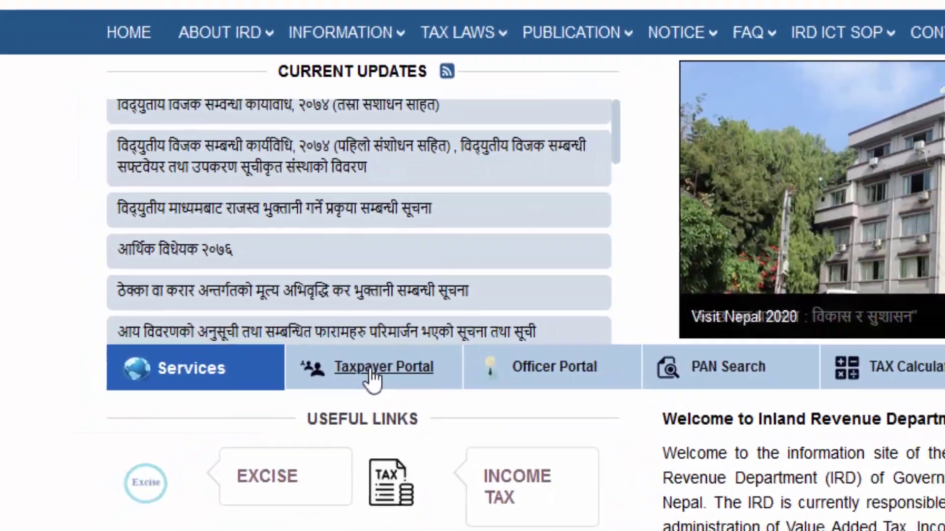
left_click(419, 321)
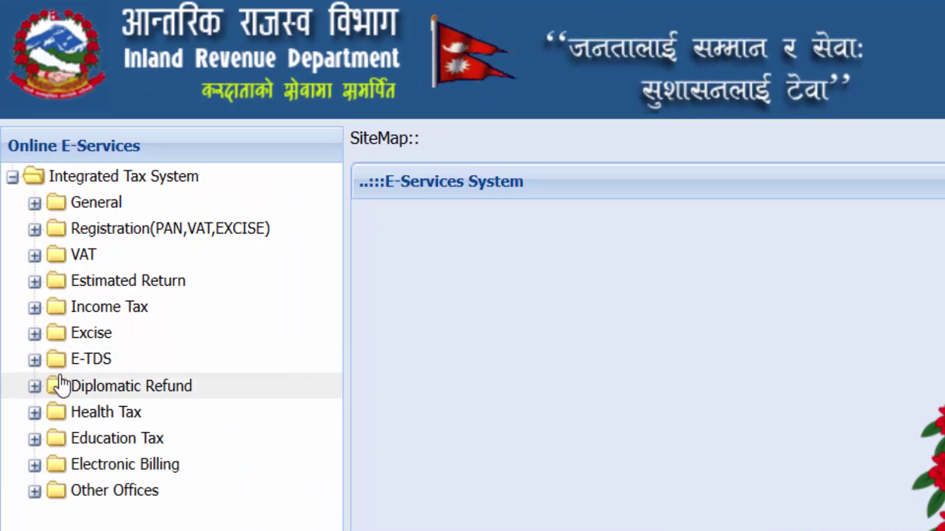
Step: Expand the E-TDS folder in Online E-Services and open the E-TDS page
left_click(96, 354)
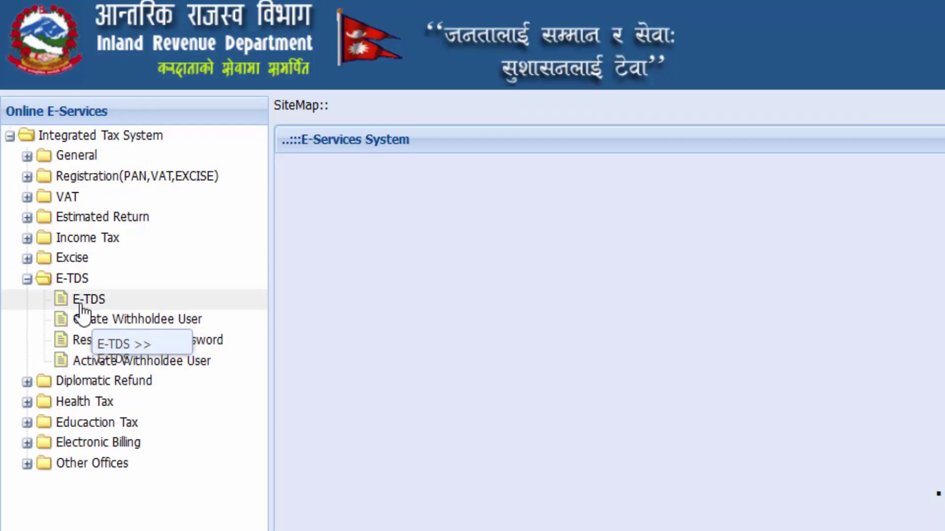
left_click(81, 306)
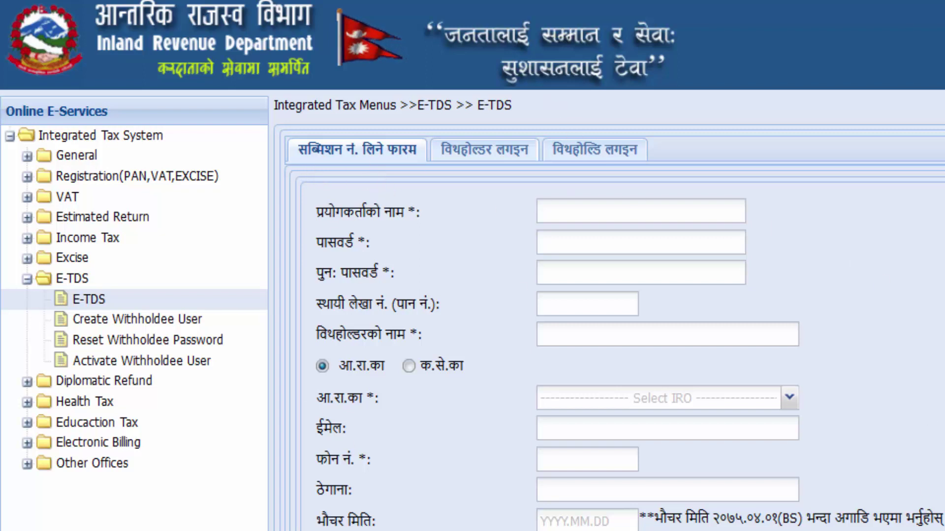
Step: Compare the withholder and withholdee login forms, ending on the withholder form
left_click(471, 163)
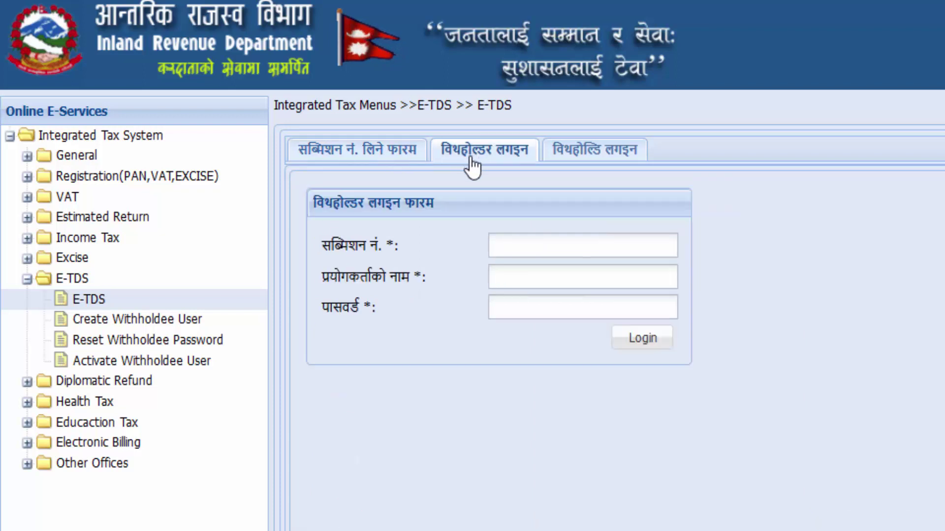
left_click(582, 150)
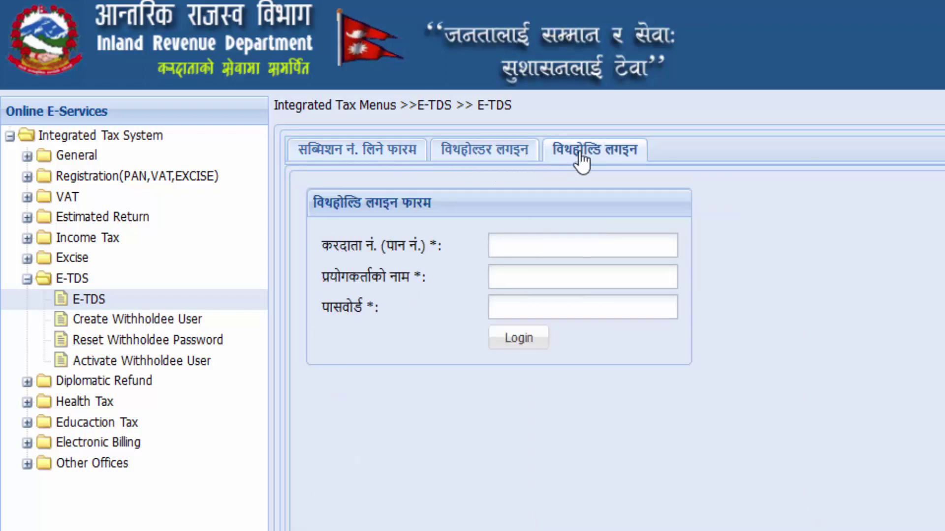
left_click(471, 153)
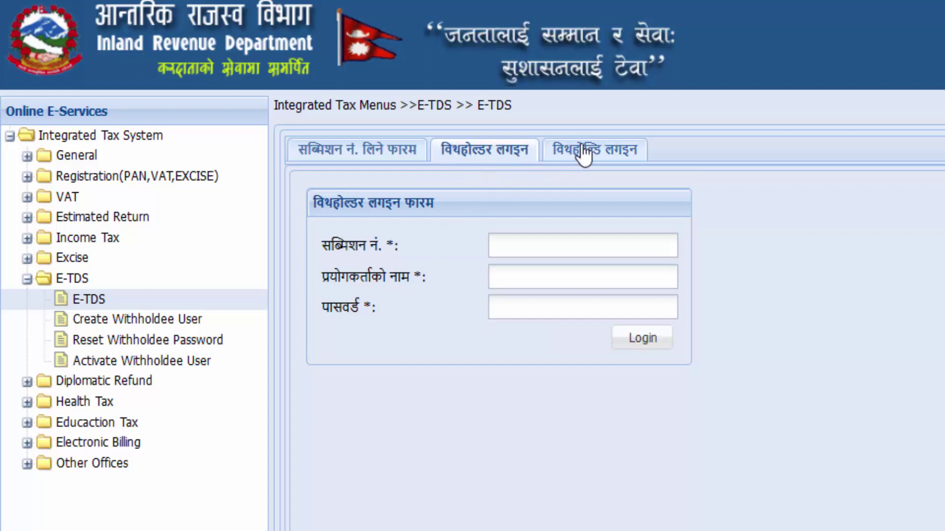
left_click(585, 156)
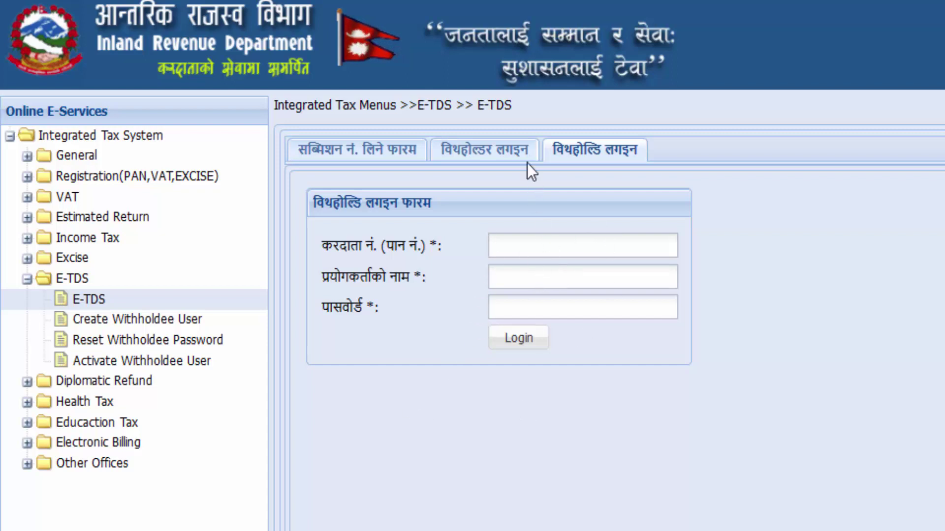
left_click(494, 152)
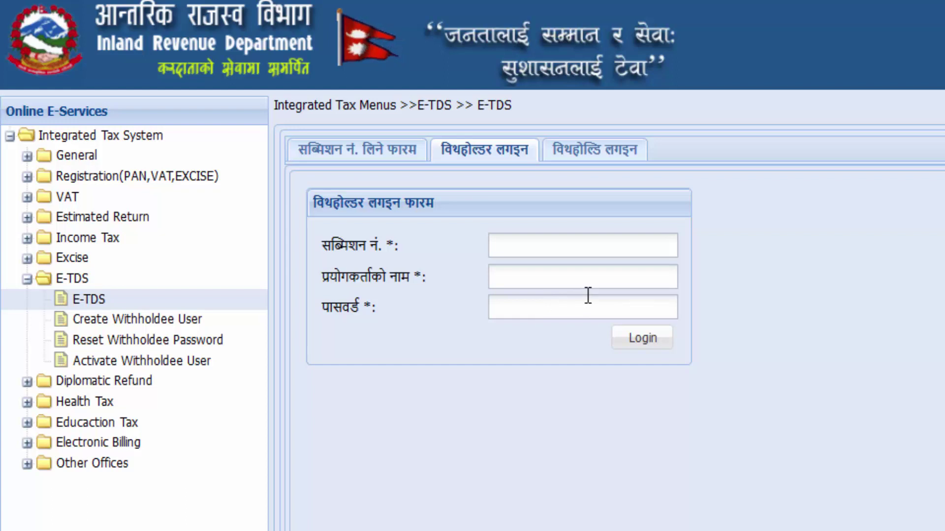
left_click(605, 156)
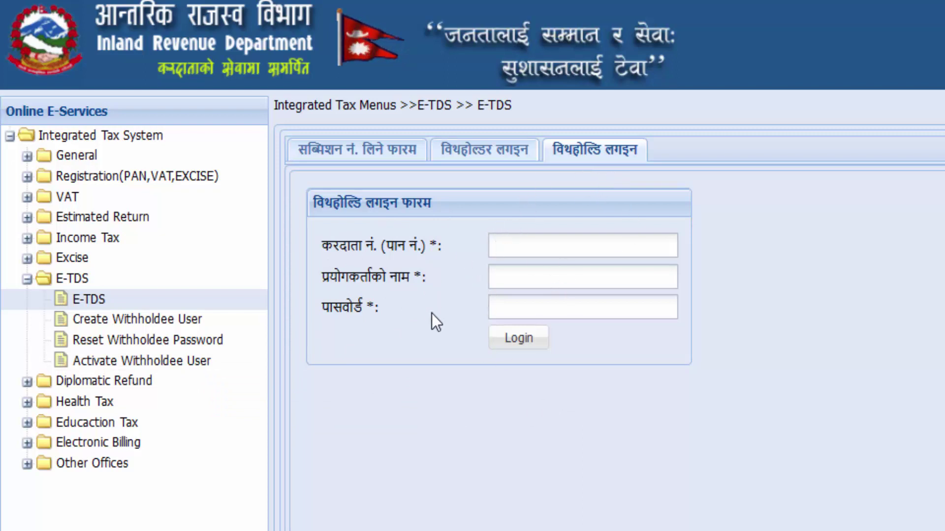
left_click(476, 163)
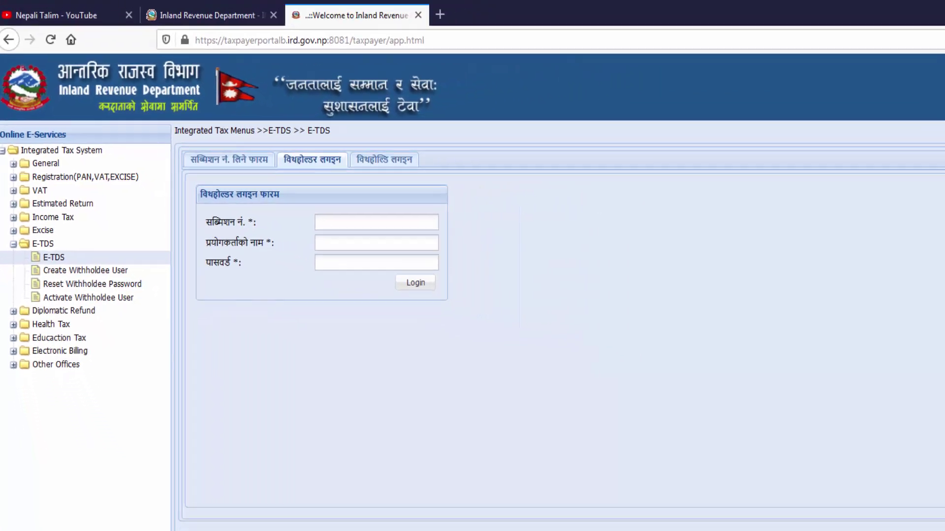
Step: Copy the submission number from Word and paste it into the Submission No. field
key("alt+Tab")
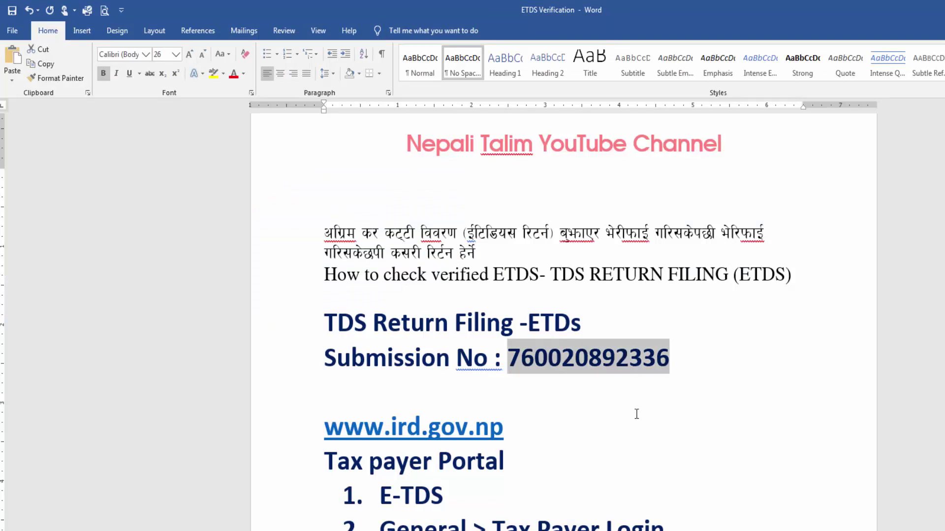
key("ctrl+d")
key("Escape")
key("alt+Tab")
left_click(324, 220)
key("ctrl+v")
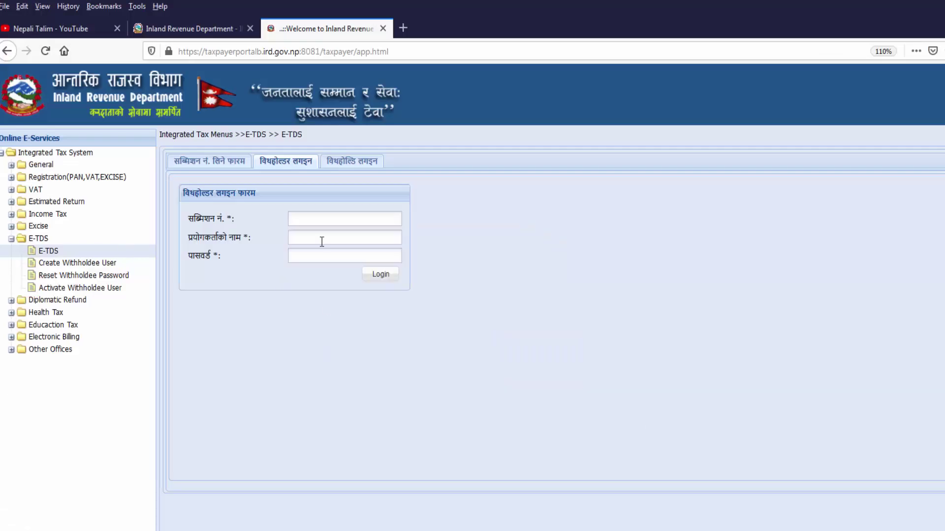
left_click(448, 229)
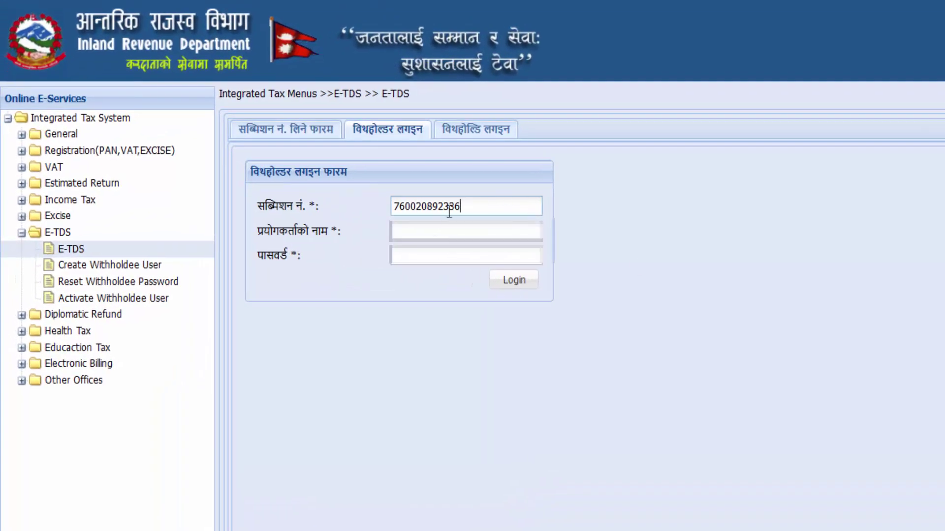
Step: Sign in to E-TDS with the withholder username and password, retyping the mistyped password
left_click(401, 233)
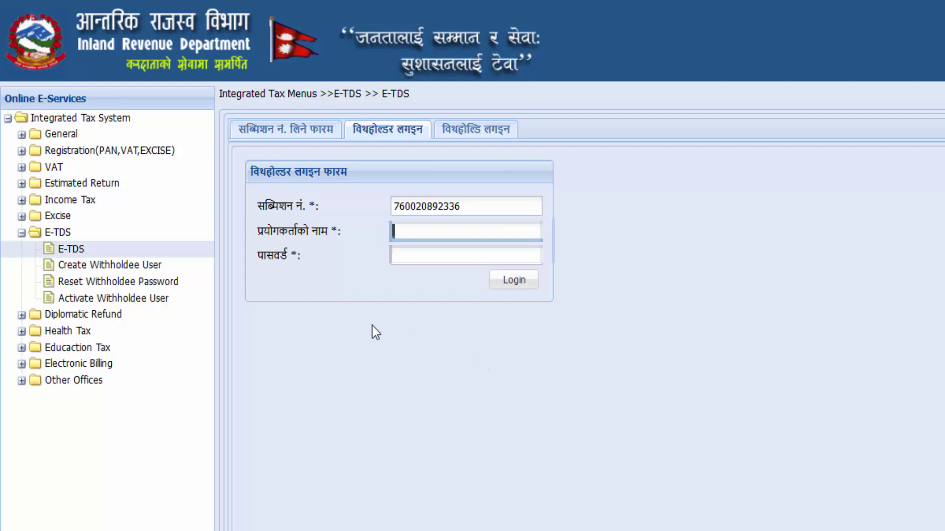
type("kcf kcf")
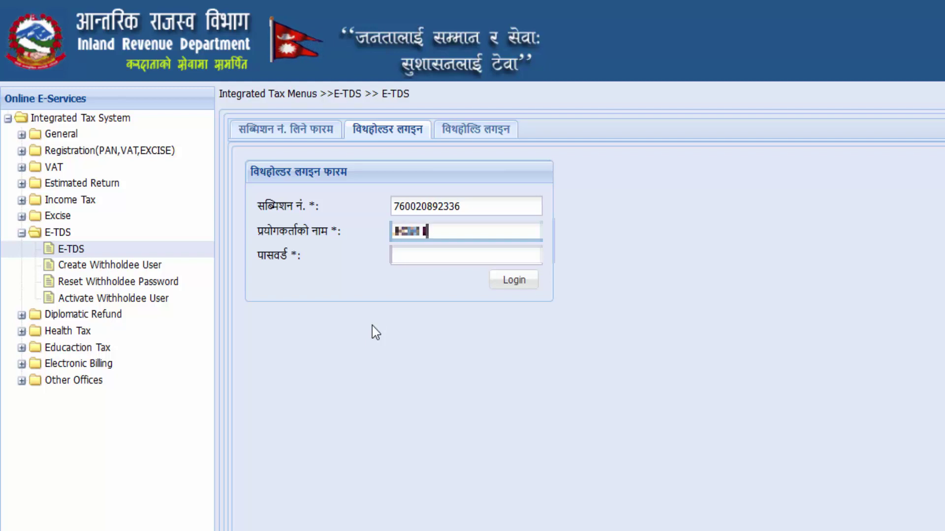
key("Tab")
type("****")
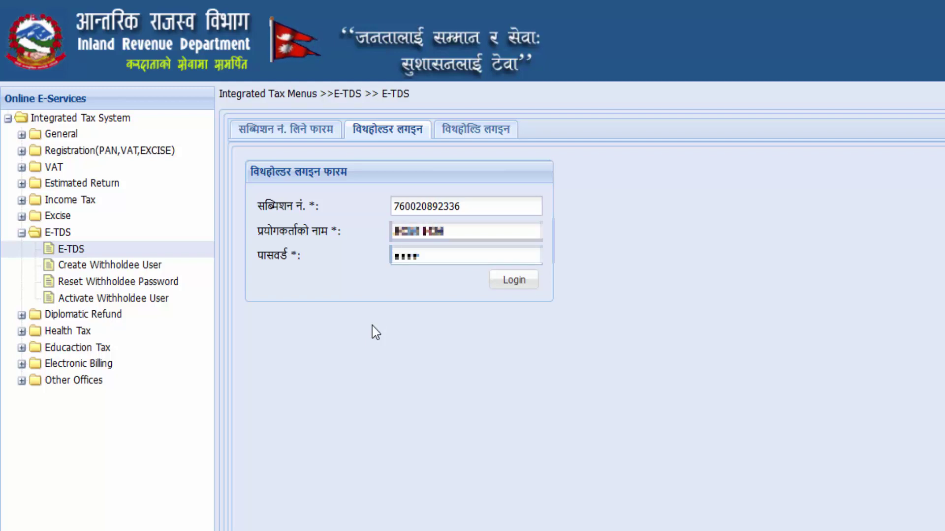
key("BackSpace")
key("BackSpace")
key("BackSpace")
key("BackSpace")
type("**********")
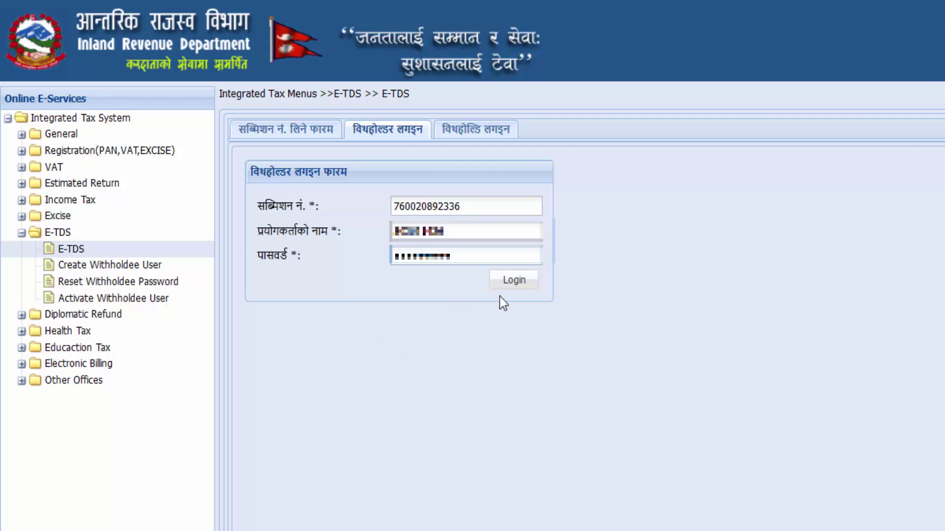
left_click(511, 286)
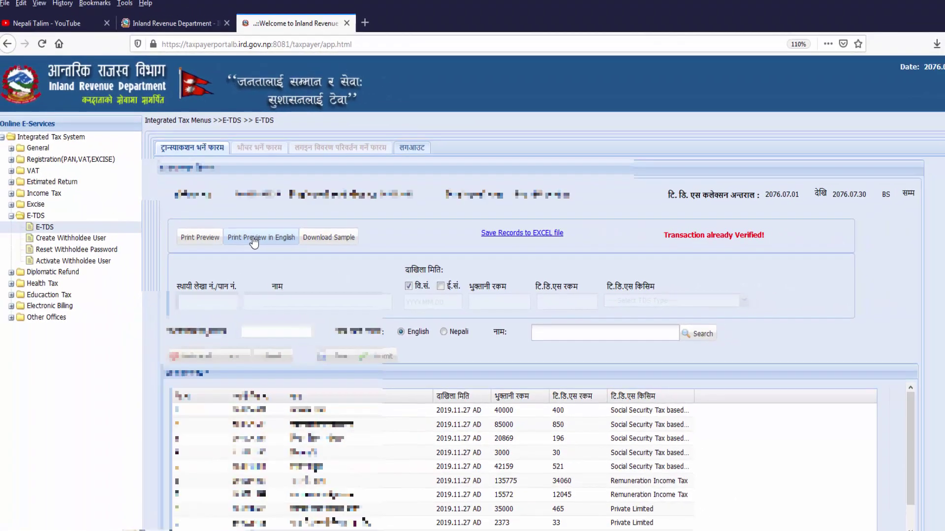
Step: Open the English report preview full screen and select the verified date 2076.08.25
left_click(152, 197)
left_click(450, 69)
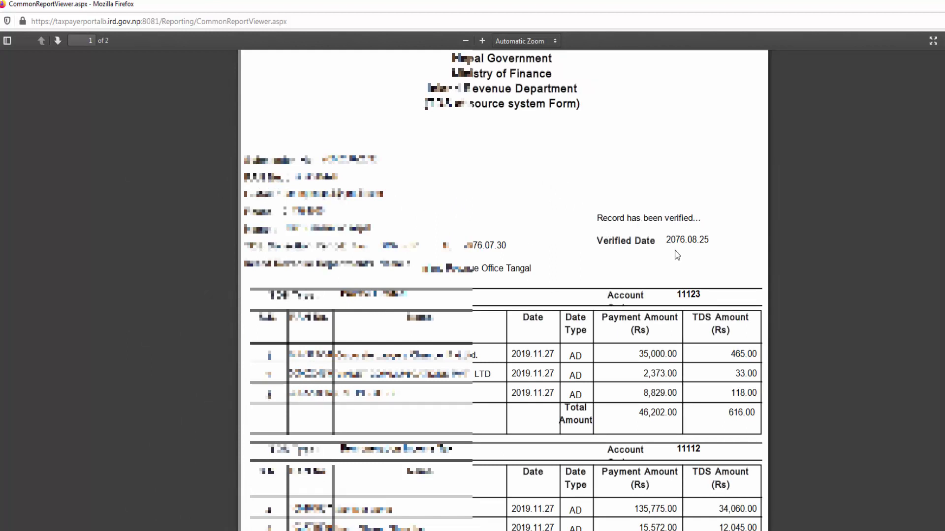
left_click(692, 239)
left_click_drag(667, 240, 712, 242)
Step: Scroll through both pages of the report, then close the preview window
scroll(660, 334, "down", 3)
scroll(659, 334, "down", 8)
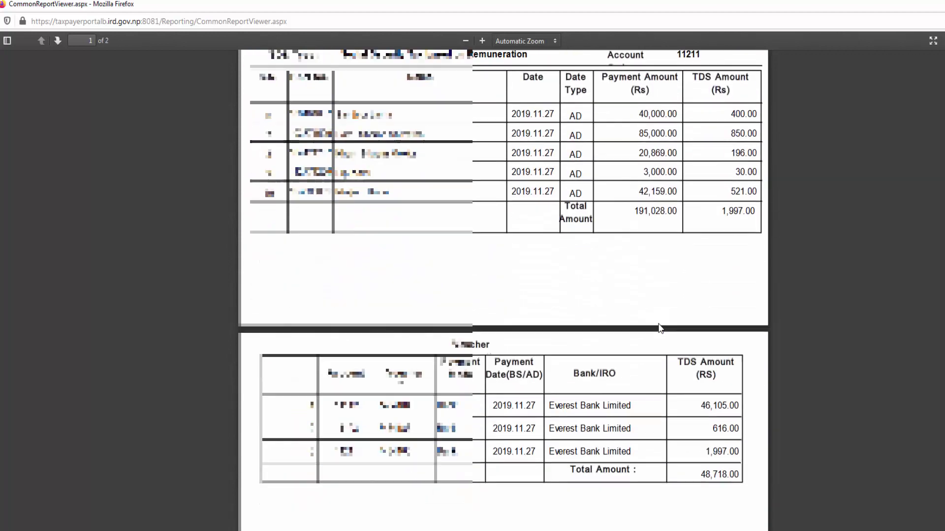
scroll(640, 266, "down", 5)
scroll(636, 269, "up", 5)
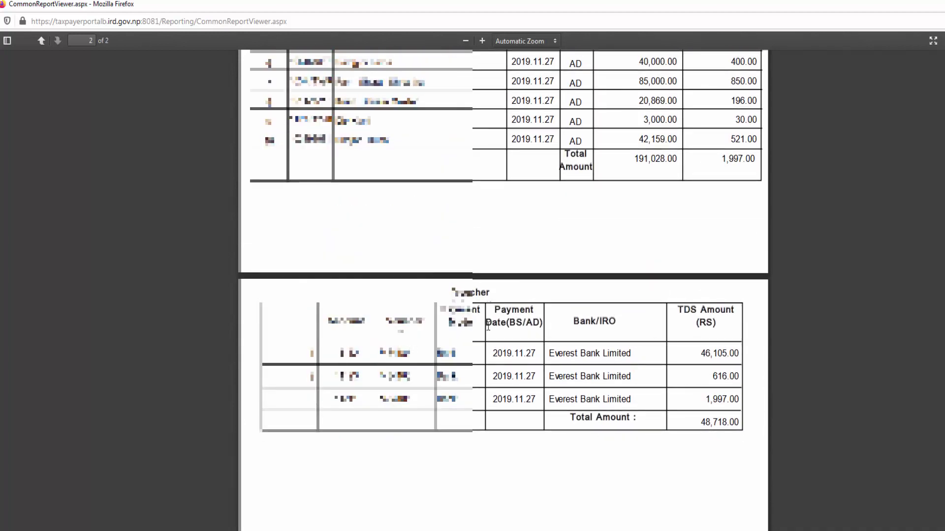
scroll(582, 363, "down", 10)
scroll(585, 365, "up", 15)
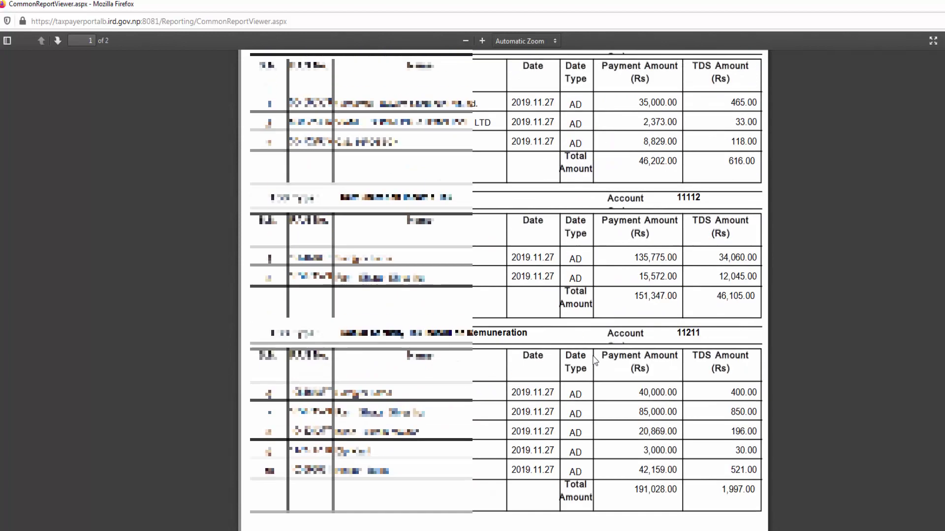
scroll(596, 361, "up", 5)
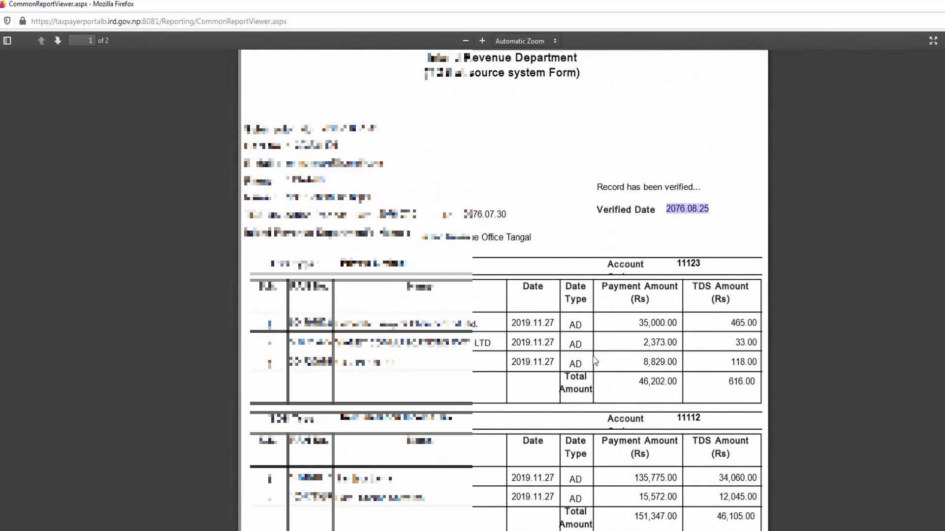
scroll(595, 362, "up", 1)
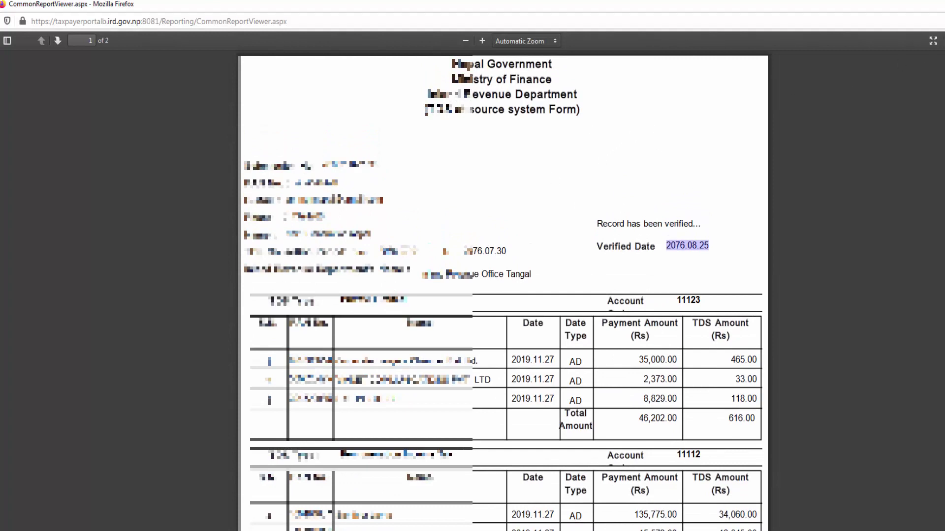
key("ctrl+w")
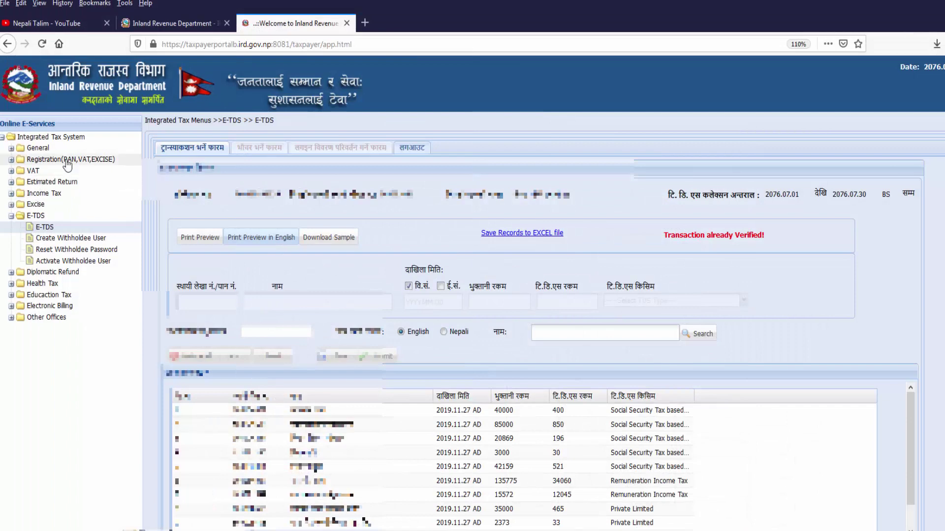
Step: Load the IRD homepage and open Taxpayer Login under General
type("ird")
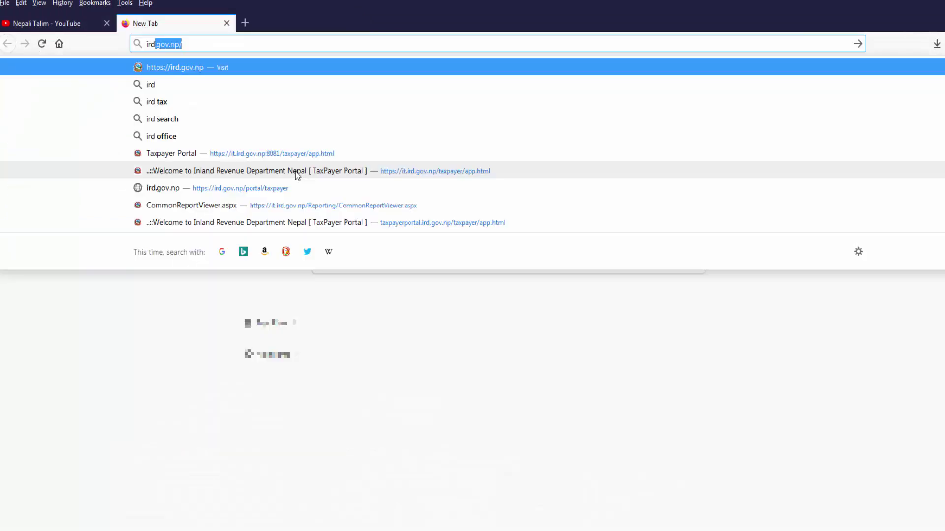
key("Return")
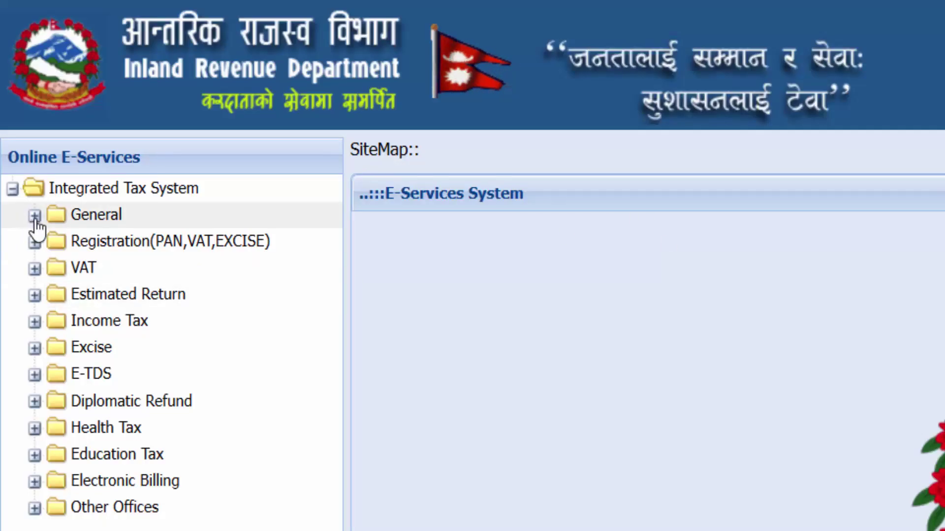
left_click(35, 215)
left_click(99, 242)
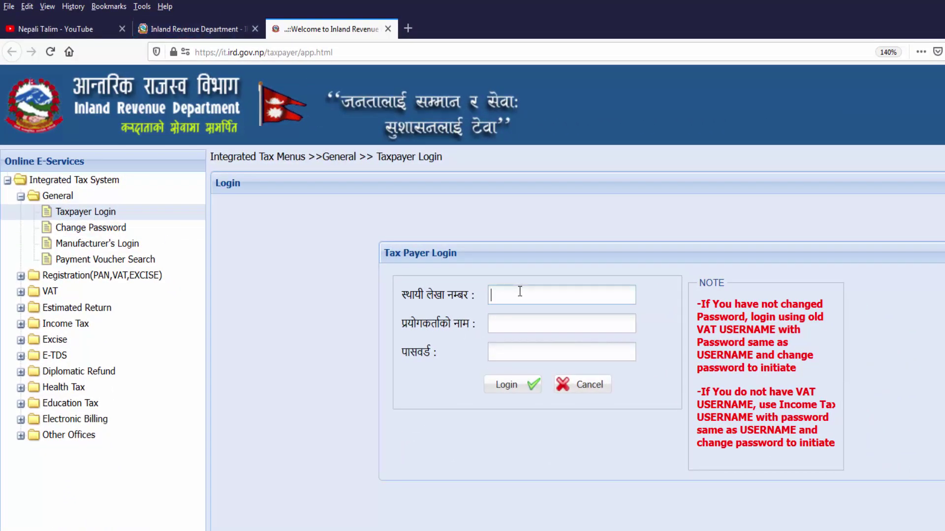
Step: Fill PAN, username and password from the saved login and sign in
left_click(517, 321)
left_click(502, 349)
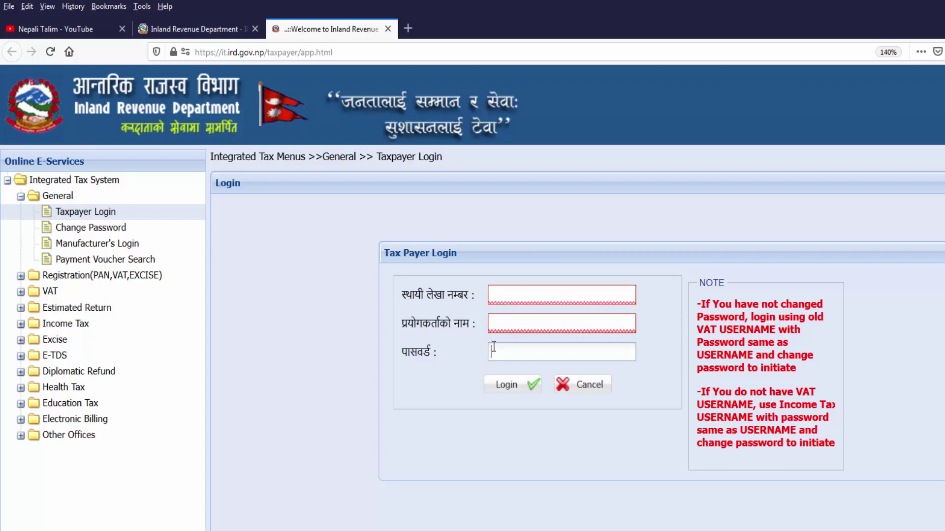
left_click(501, 293)
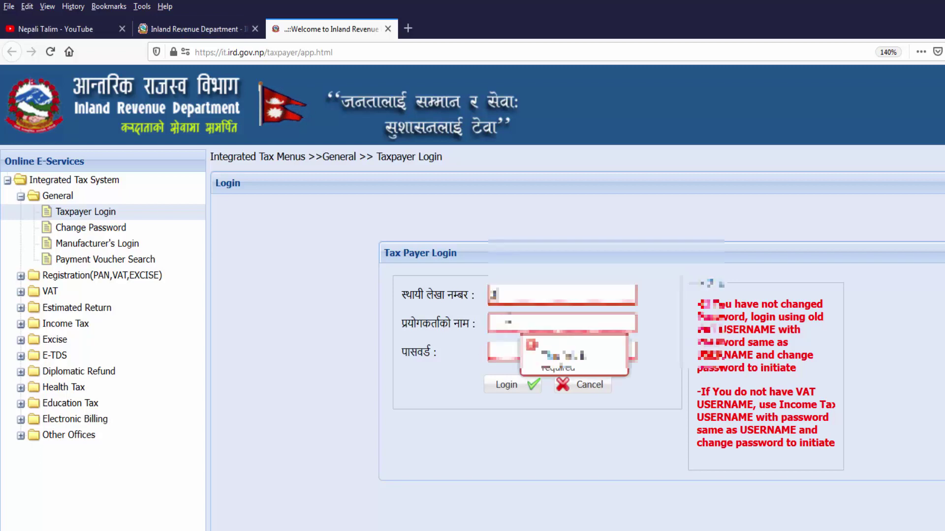
key("Down")
key("Return")
left_click(509, 384)
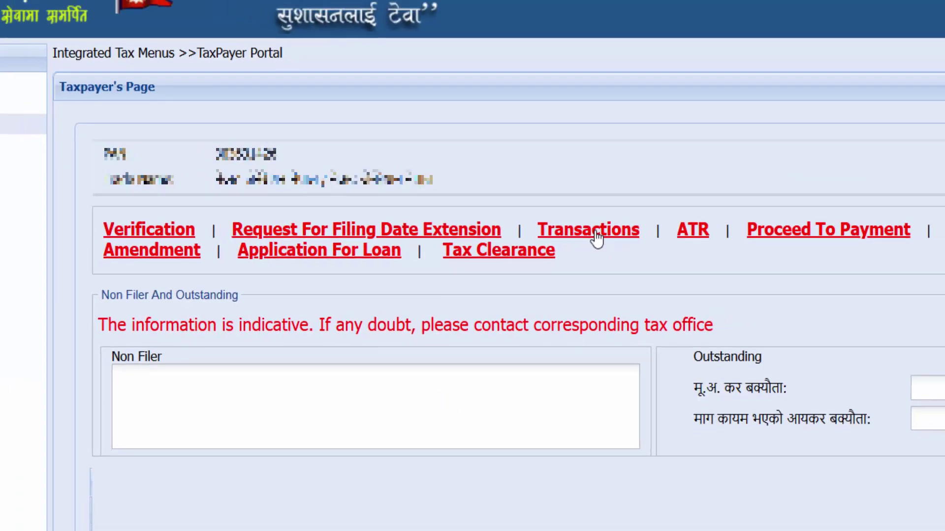
Step: Open Transactions and choose TDS as the transaction type
left_click(574, 238)
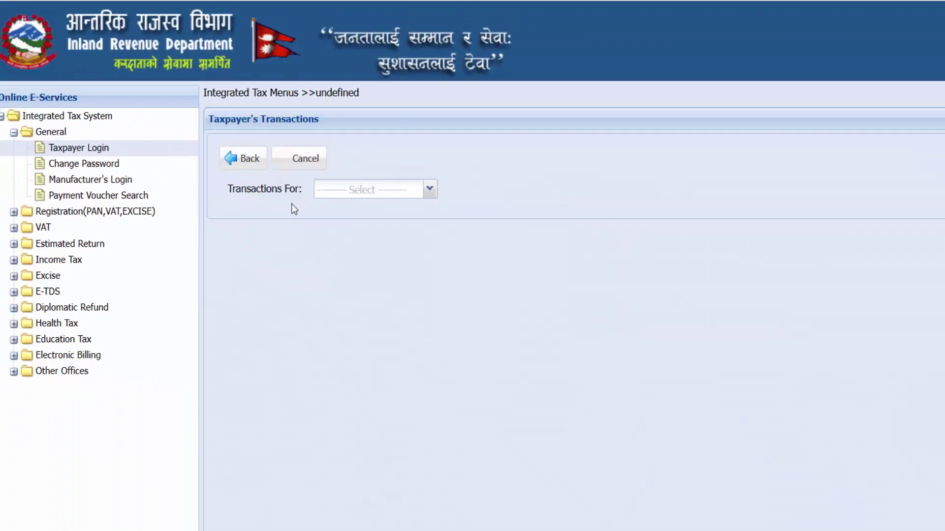
left_click(428, 189)
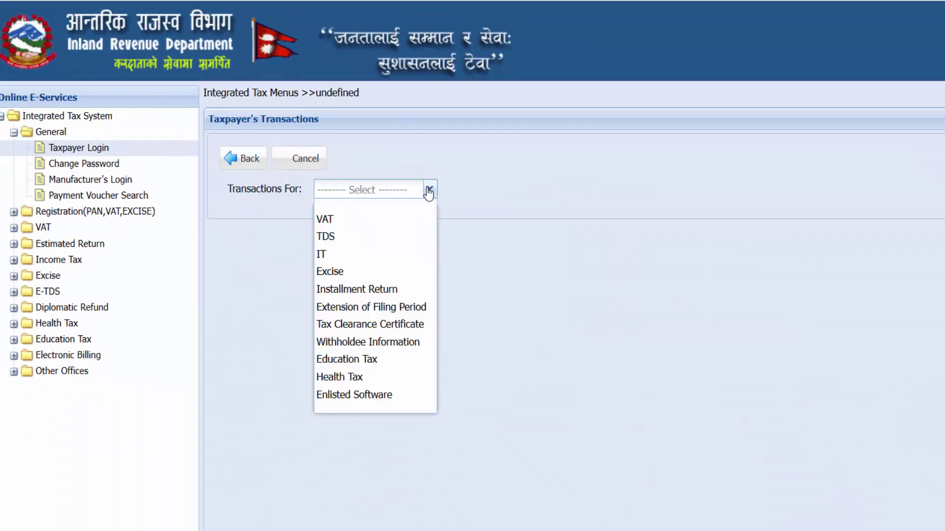
left_click(355, 238)
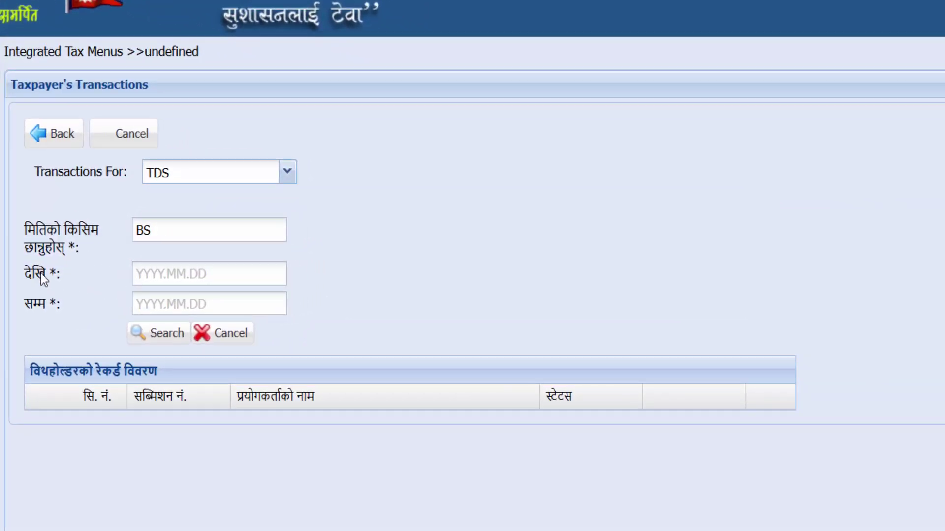
mouse_move(12, 257)
left_mouse_down()
mouse_move(231, 312)
mouse_move(303, 319)
left_mouse_up()
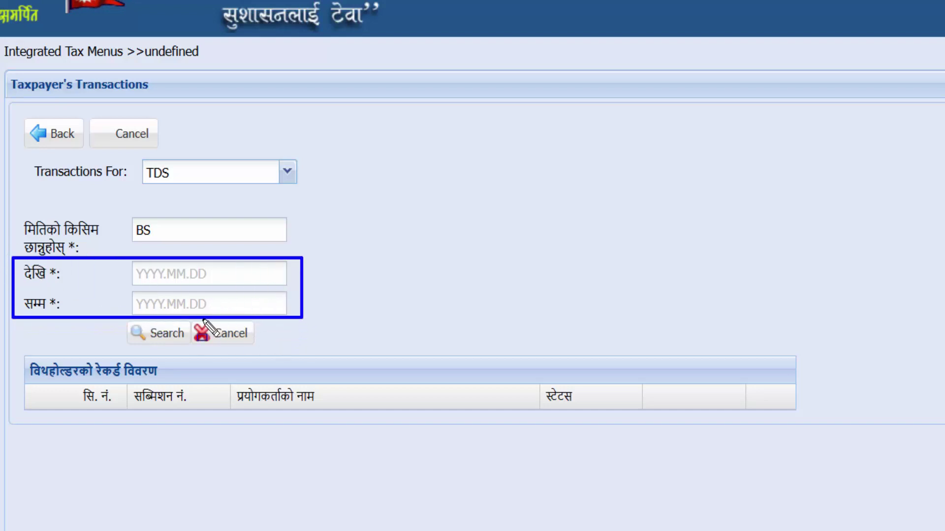
Step: Enter the BS date range 2076.04.01 to 2076.08.30
left_click(152, 274)
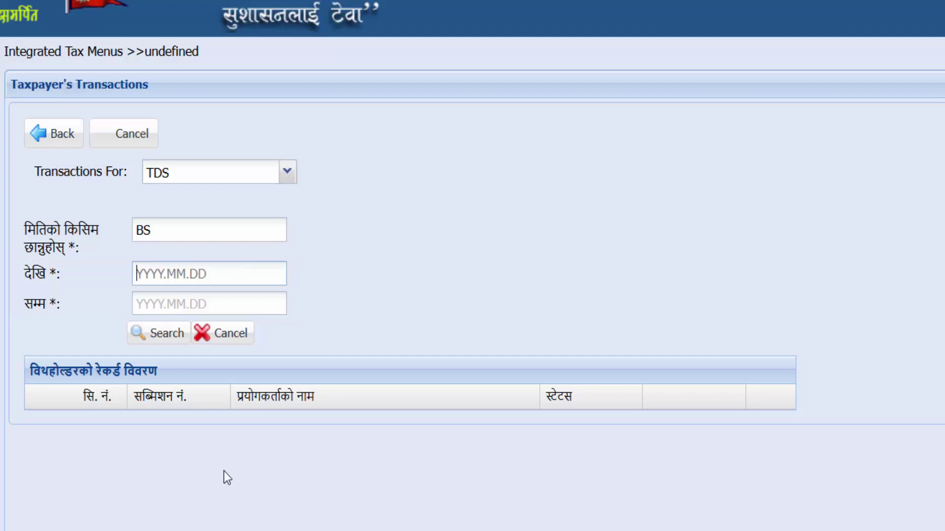
type("2076")
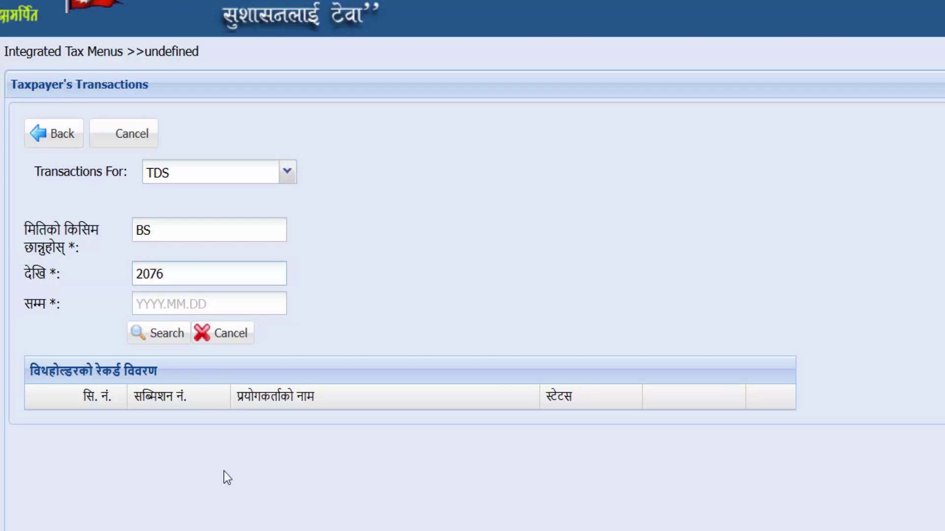
type(".04.01")
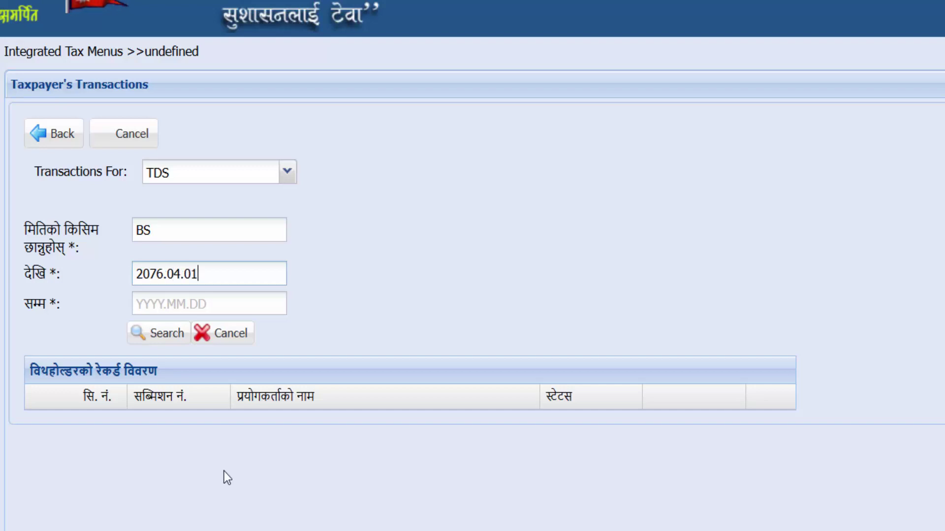
left_click(162, 304)
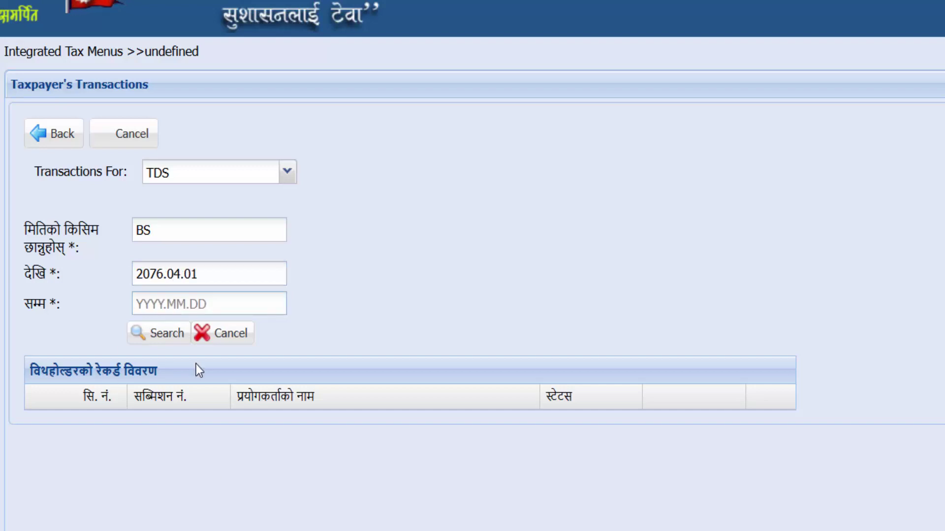
type("2076.0")
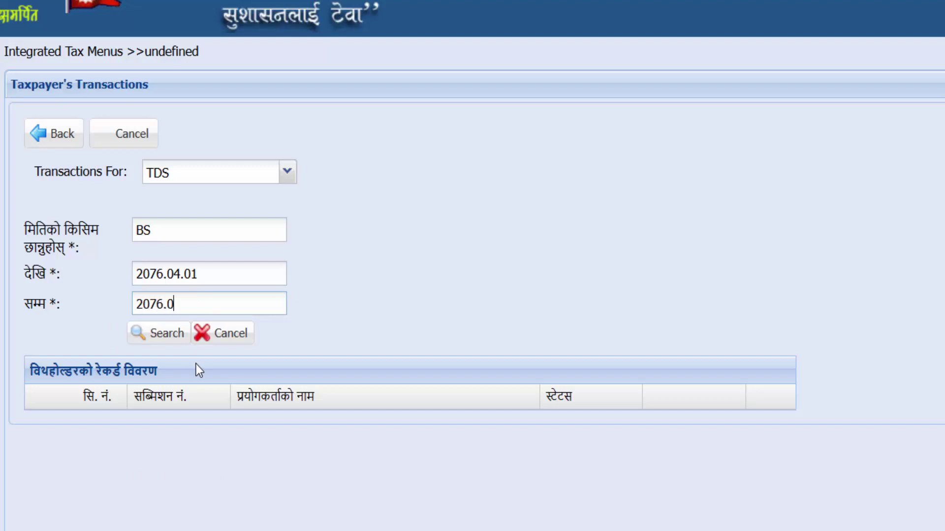
type("8.30")
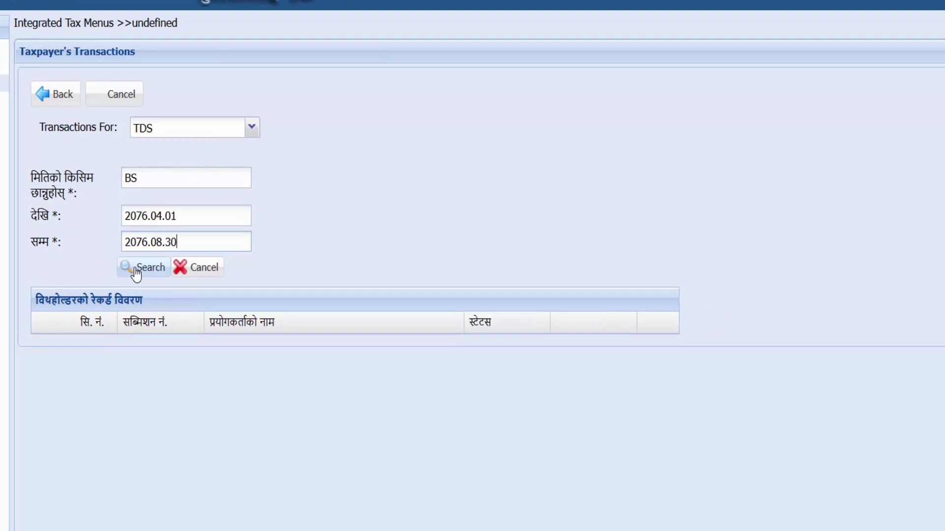
left_click(153, 277)
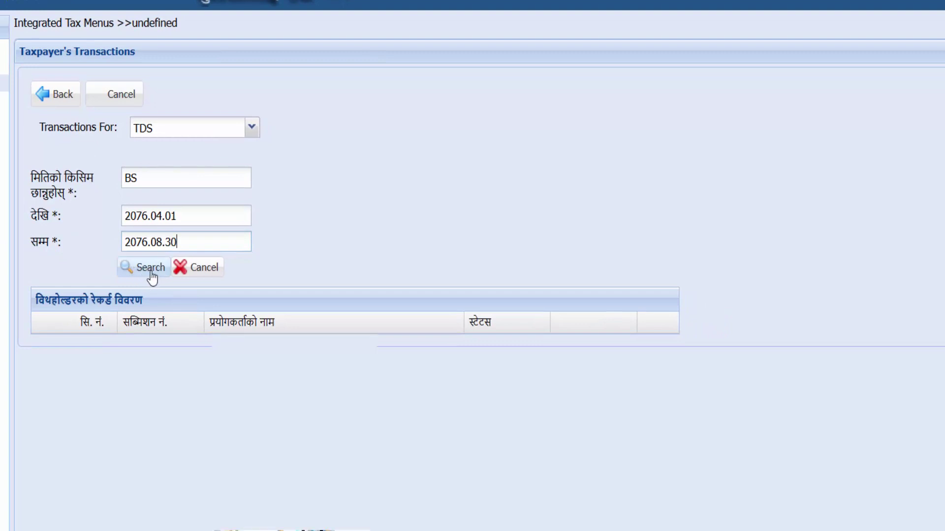
Step: Search to list the six Verified TDS records and open row 6's printable report
left_click(152, 277)
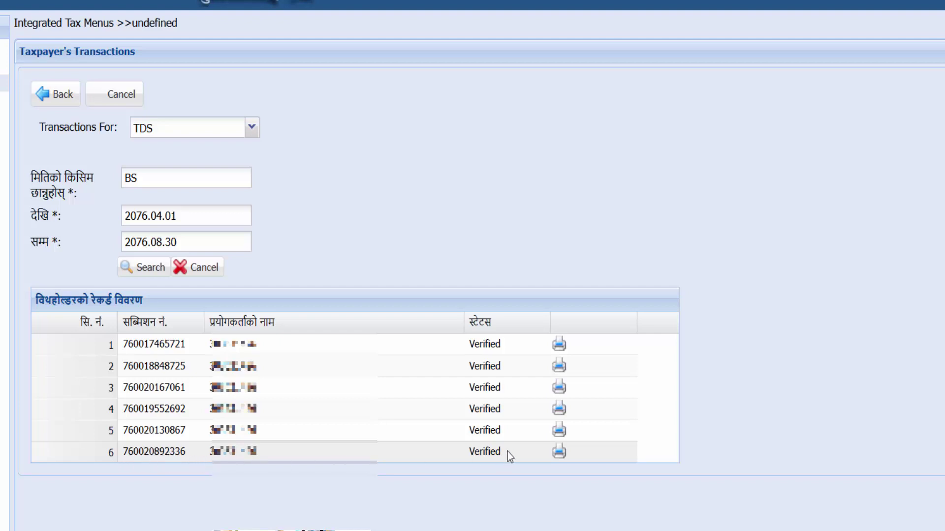
left_click(559, 451)
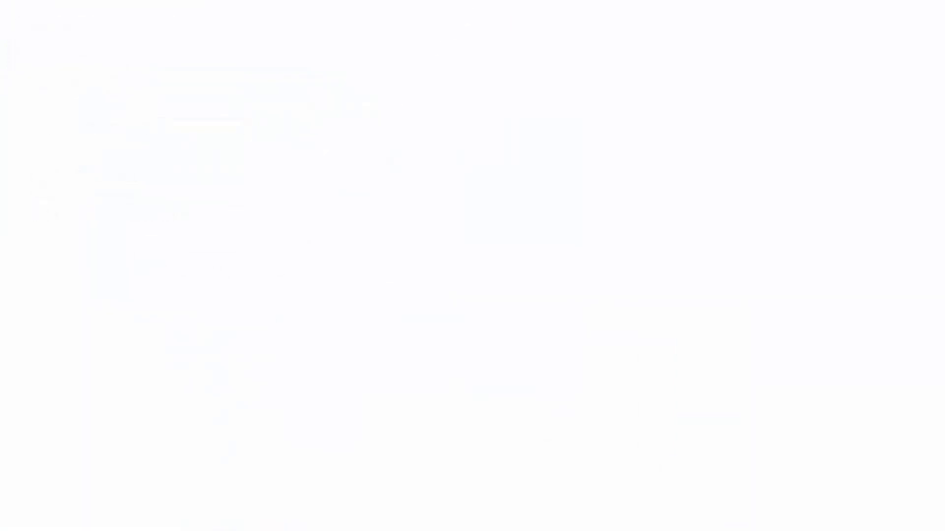